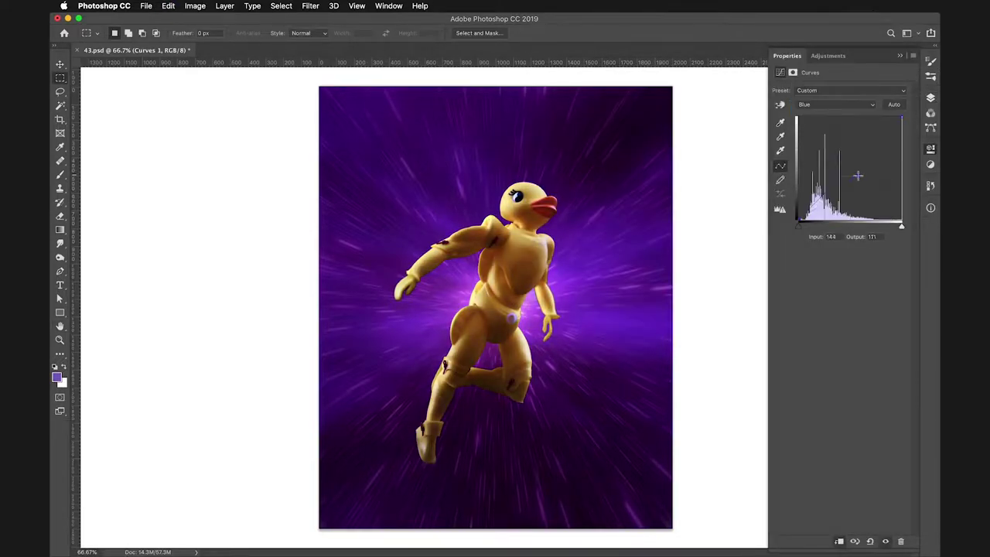
Undo the last two curve edits and inspect the duck's body and head up close.
key("ctrl+z")
key("ctrl+z")
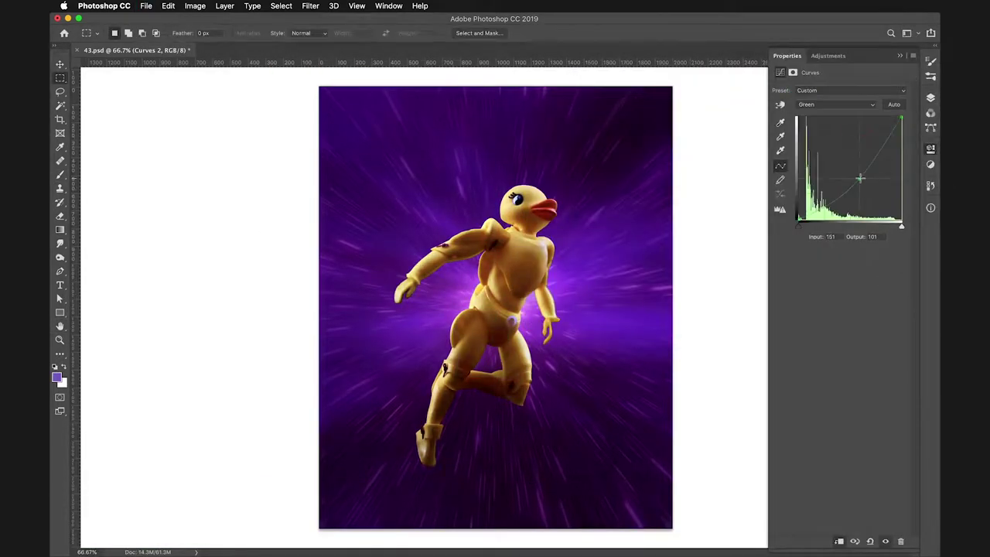
key("super+equal")
key("super+equal")
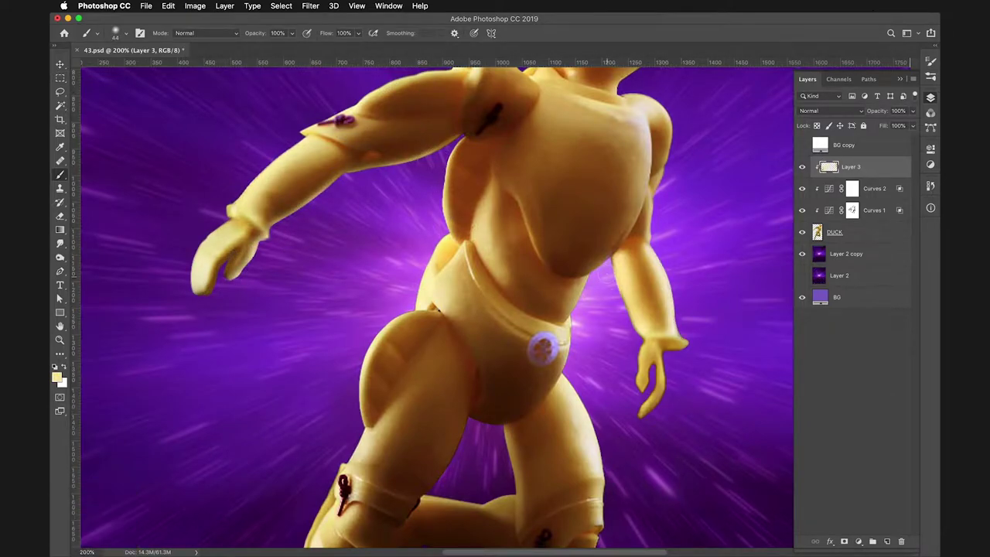
key("super+0")
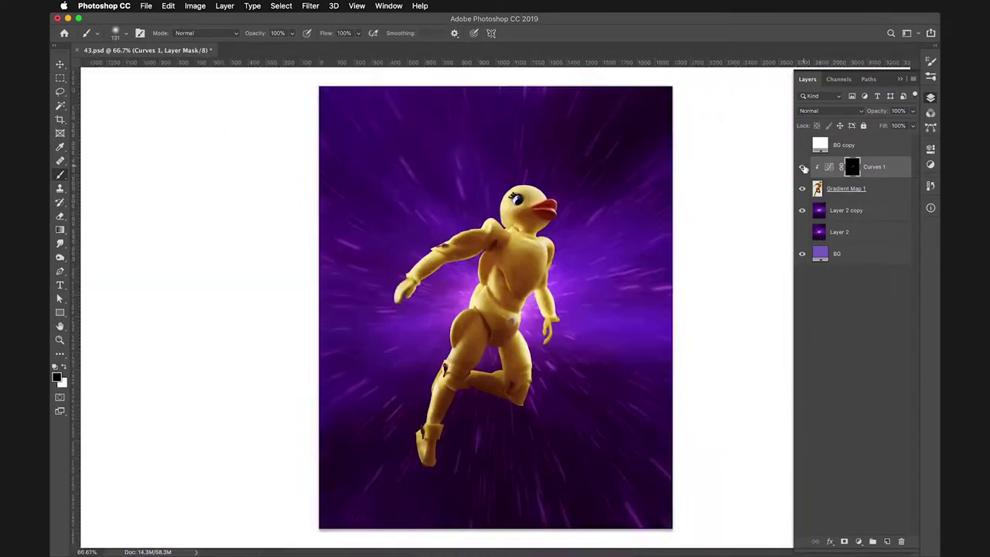
left_click_drag(575, 294, 583, 250)
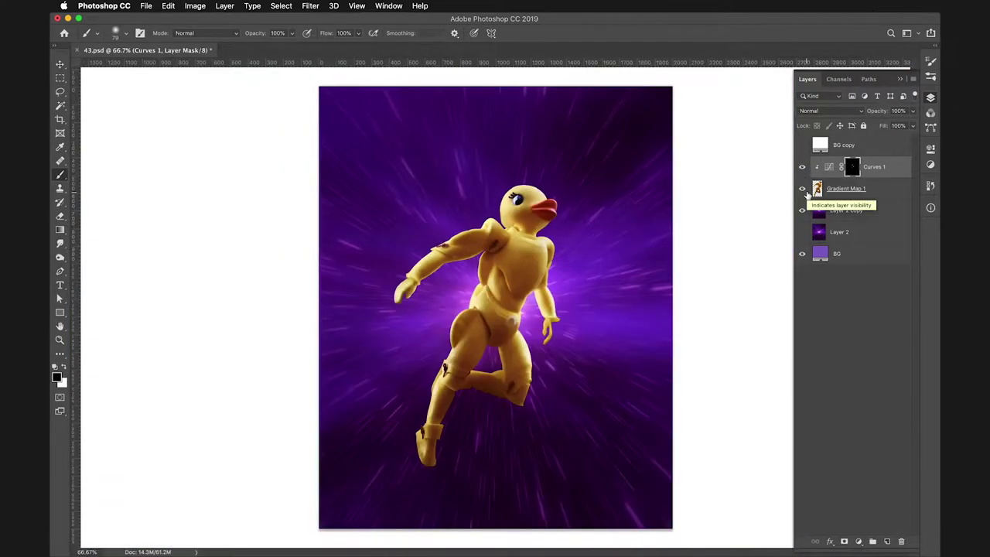
mouse_move(548, 297)
left_mouse_down()
mouse_move(389, 272)
mouse_move(611, 309)
mouse_move(523, 337)
left_mouse_up()
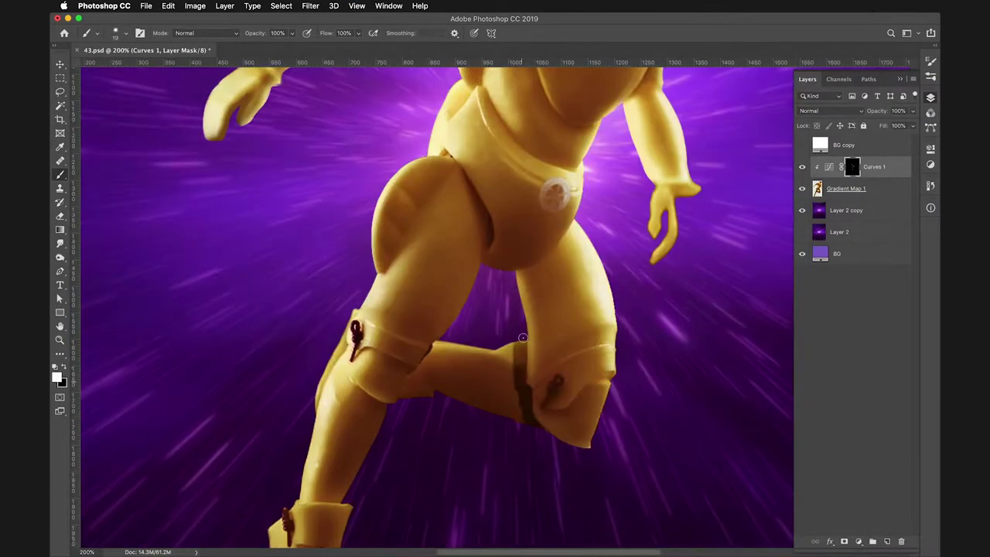
key("super+0")
Inspect the new glow around the duck's torso and save the document.
key("m")
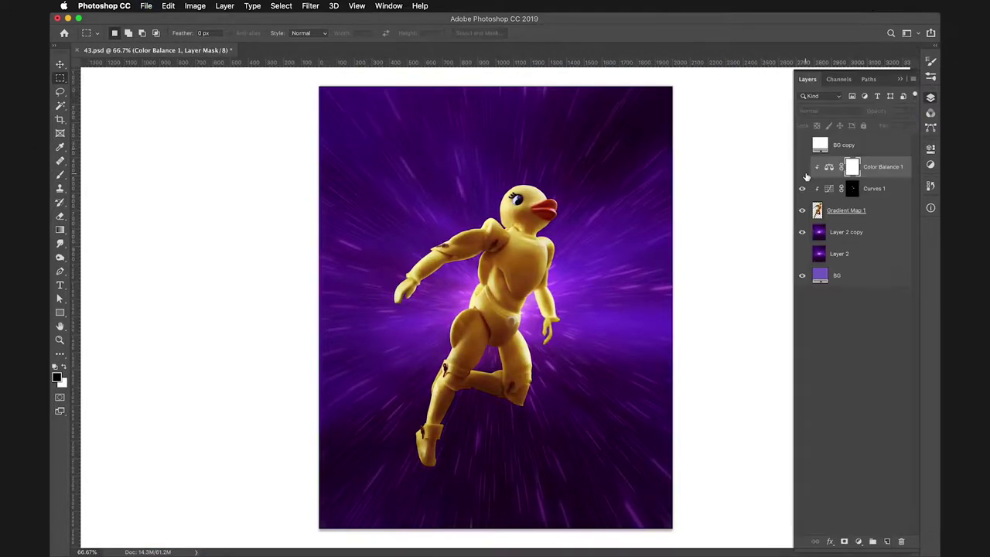
left_click_drag(807, 177, 727, 238)
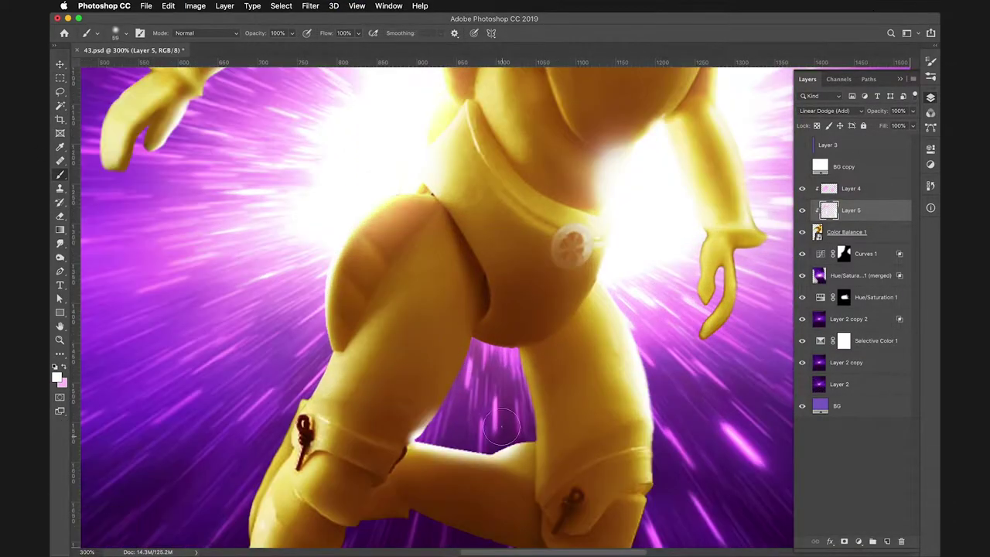
key("super+minus")
key("super+minus")
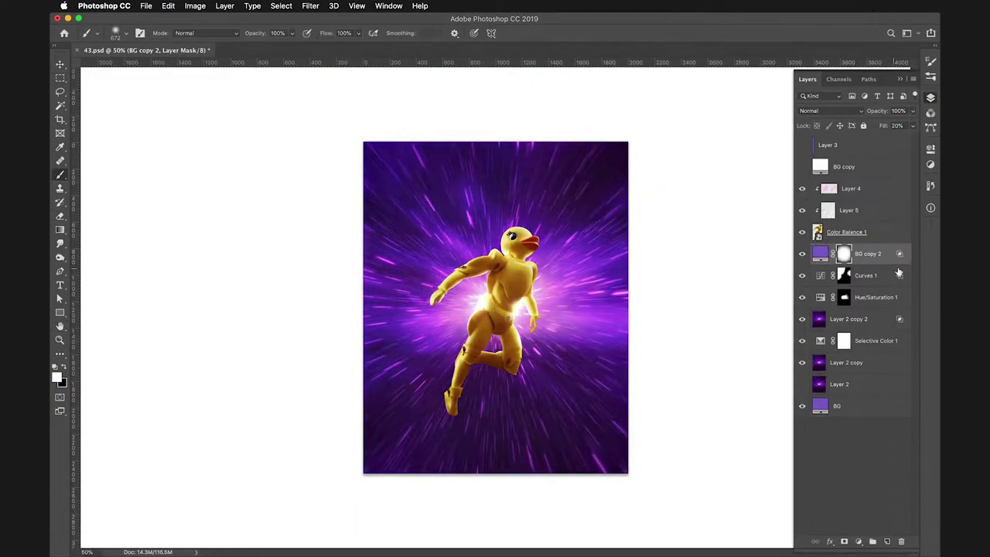
key("super+s")
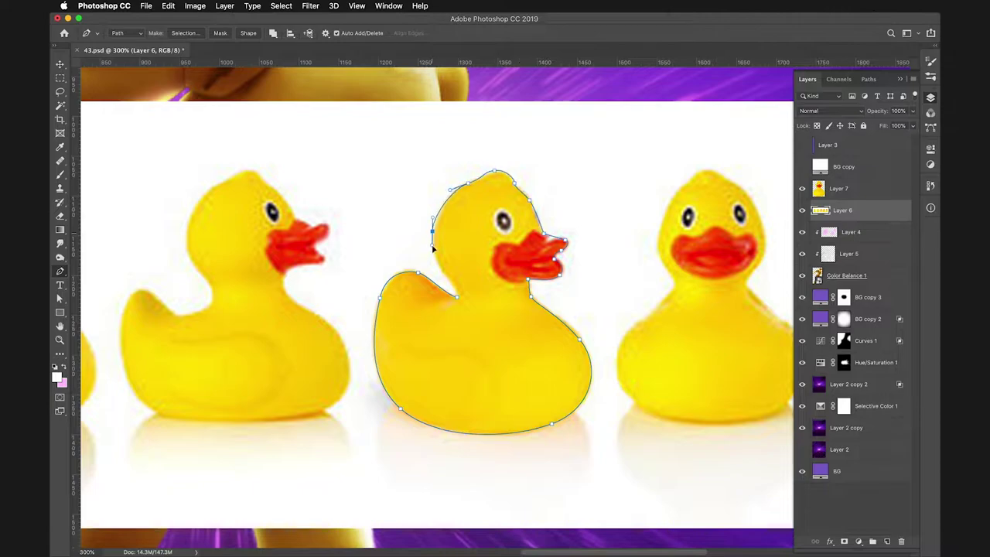
Undo the last path edits, then enlarge and reposition the bottom-right flying duck.
key("alt+super+z")
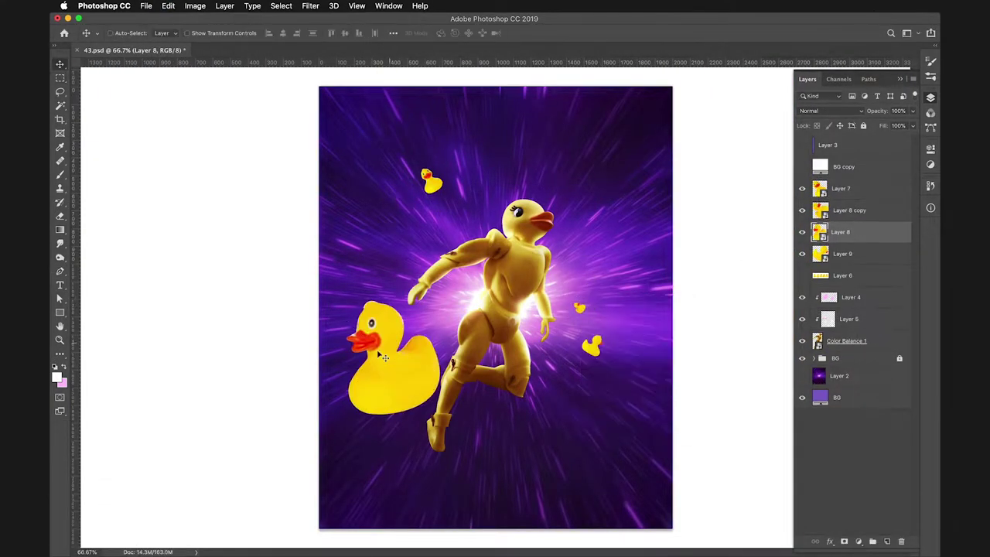
key("super+Tab")
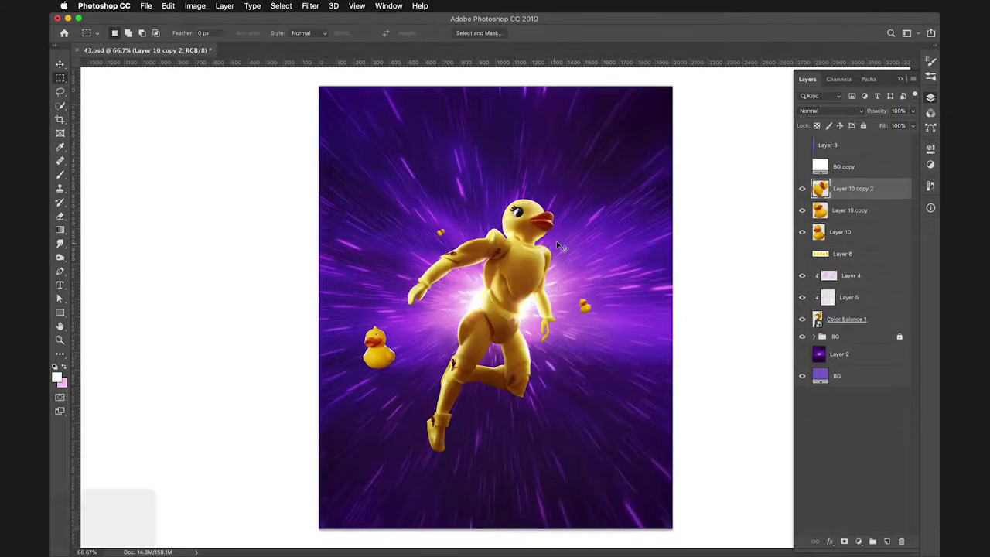
left_click_drag(692, 452, 707, 483)
key("Return")
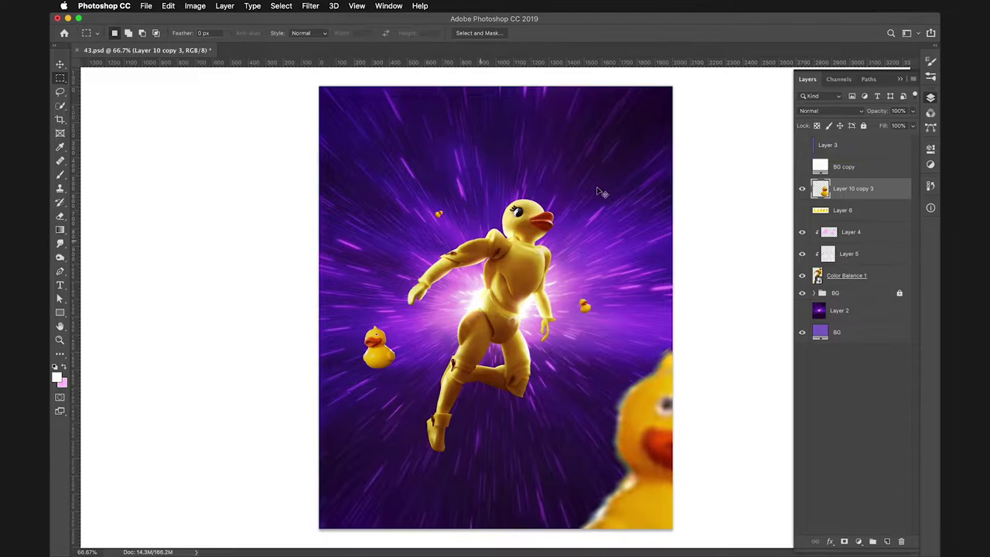
key("super+j")
key("super+t")
key("super+equal")
key("super+equal")
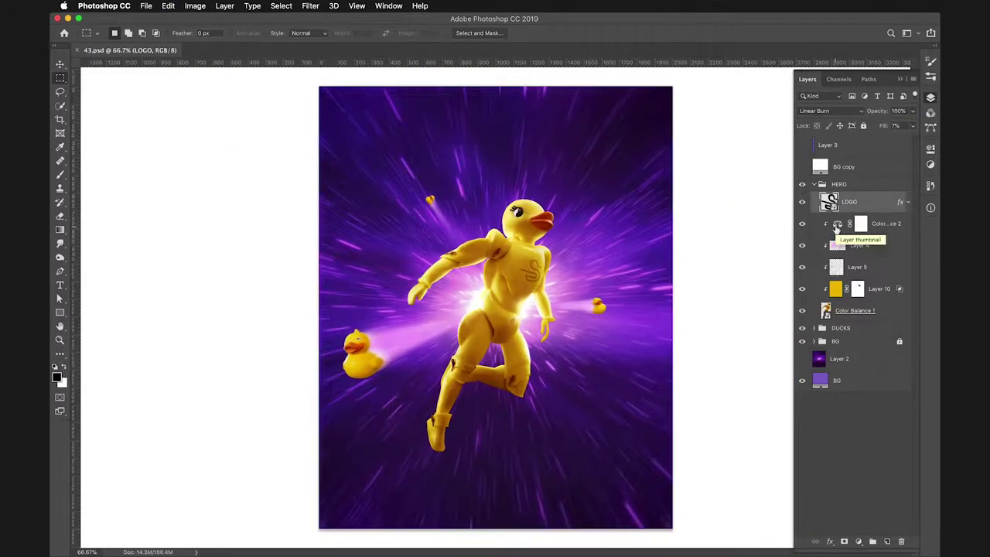
Review superhero poster references and check the whole image, then return to 100%.
key("super+Tab")
key("super+Tab")
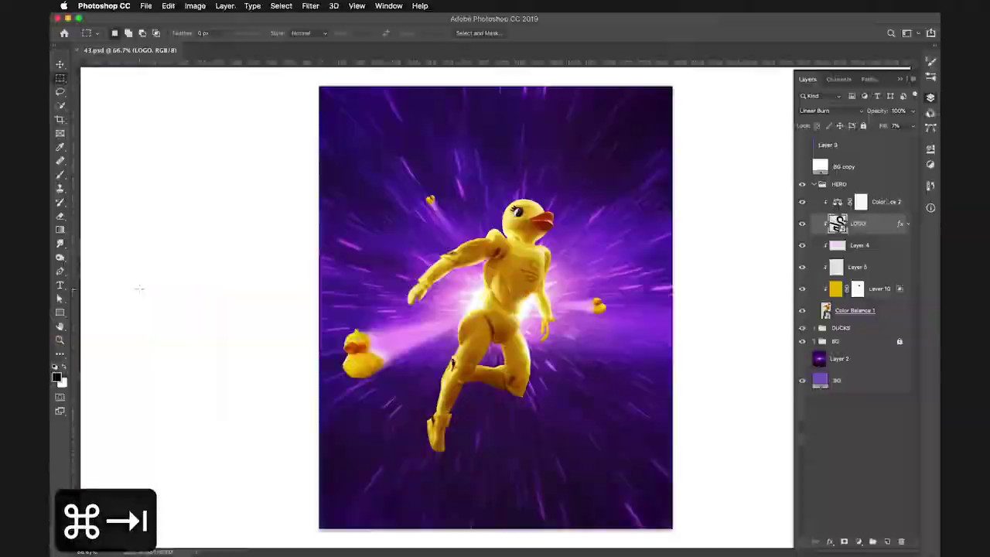
key("super+Tab")
key("super+Tab")
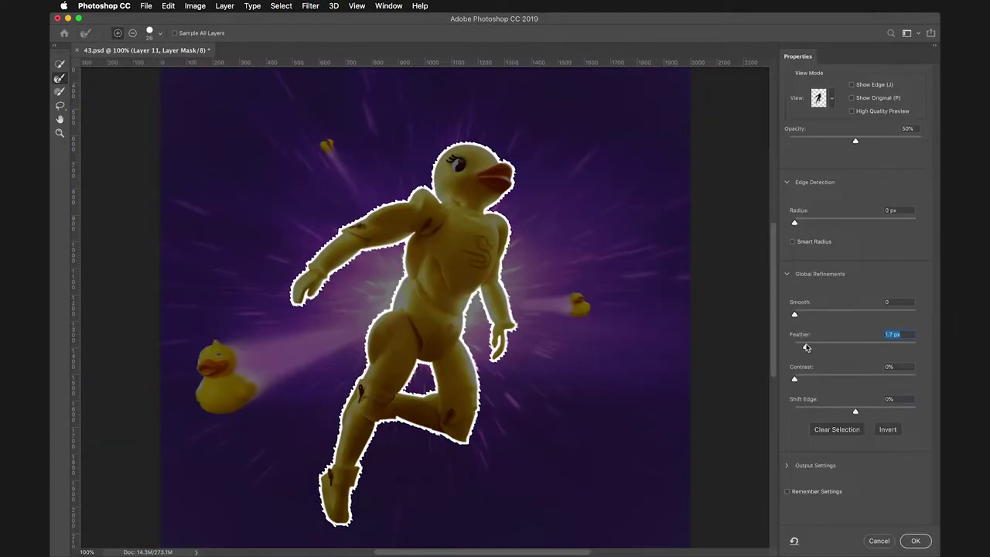
key("super+minus")
key("super+minus")
key("super+equal")
key("super+equal")
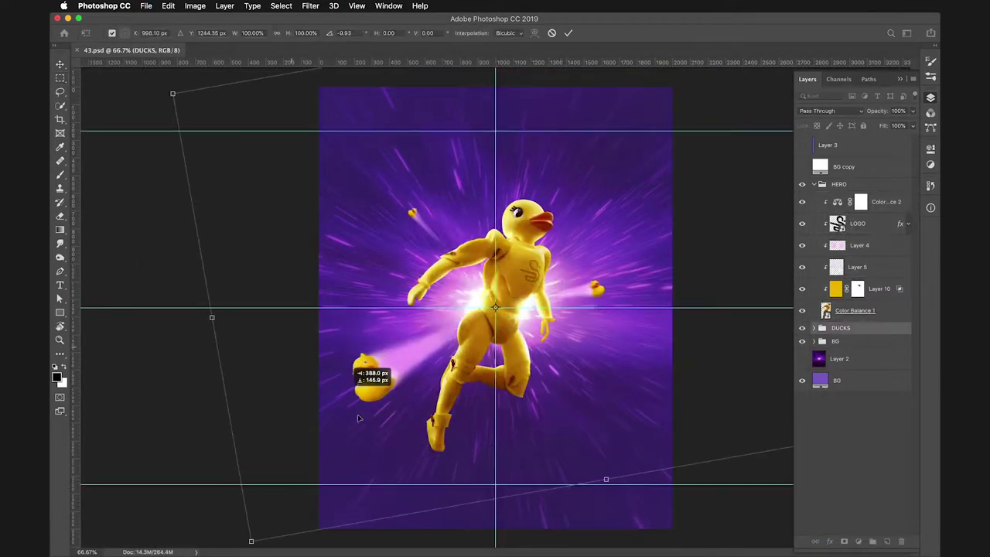
Rotate the DUCKS group of small flying ducks about 10 degrees.
key("super+t")
left_click_drag(276, 464, 251, 423)
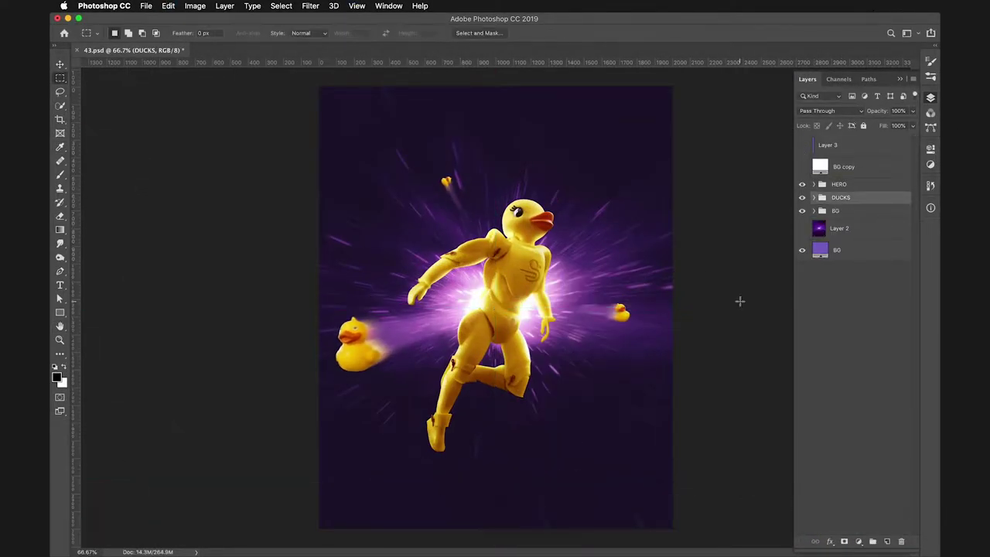
key("super+shift+Right")
key("super+shift+Right")
key("super+shift+Right")
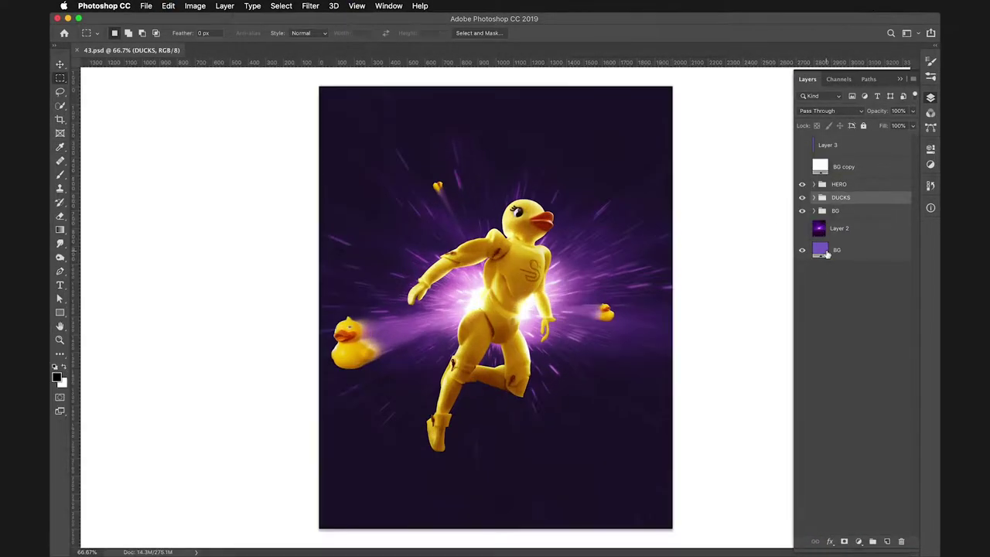
Paste two more lightning bolts over the hero, adjust Curves 3, and transform the copied glow flare.
key("super+t")
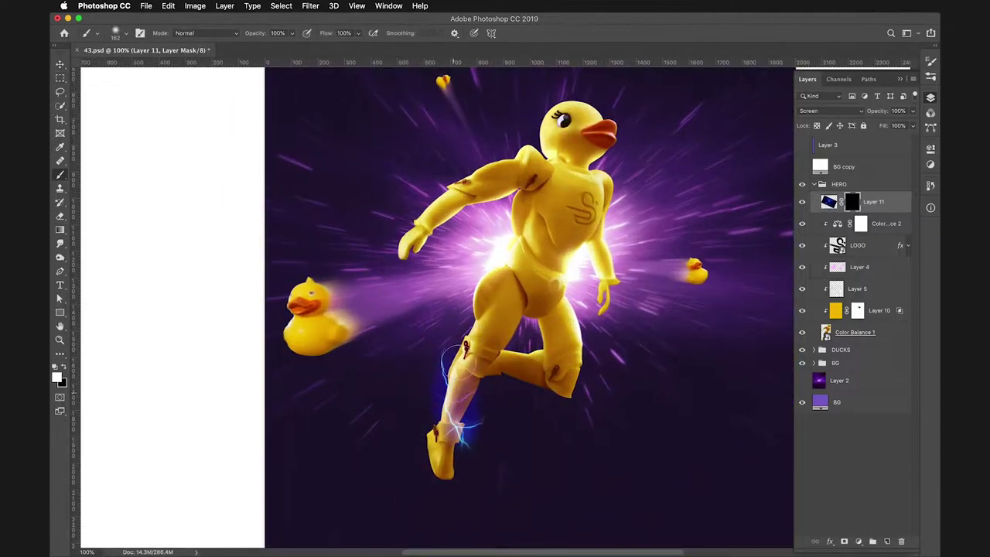
key("super+v")
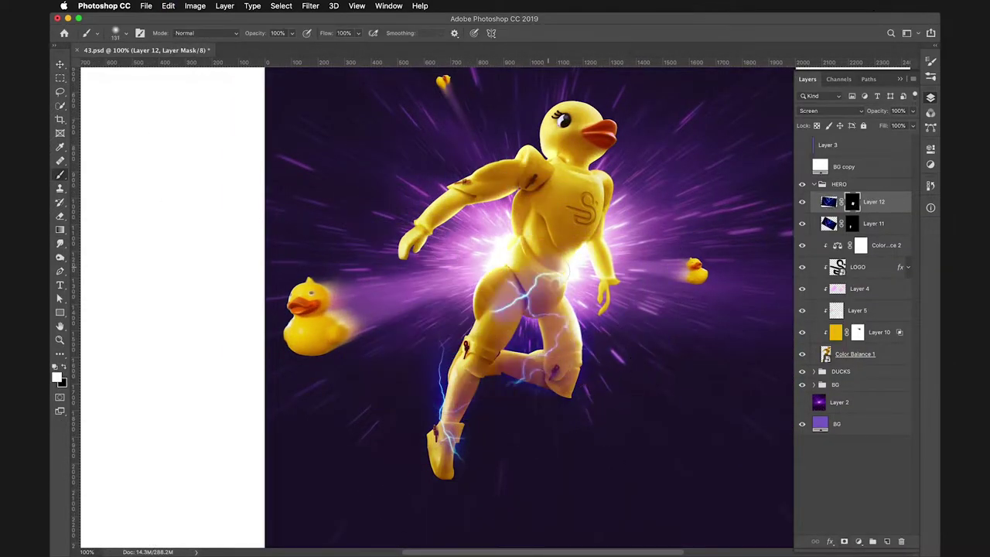
key("super+v")
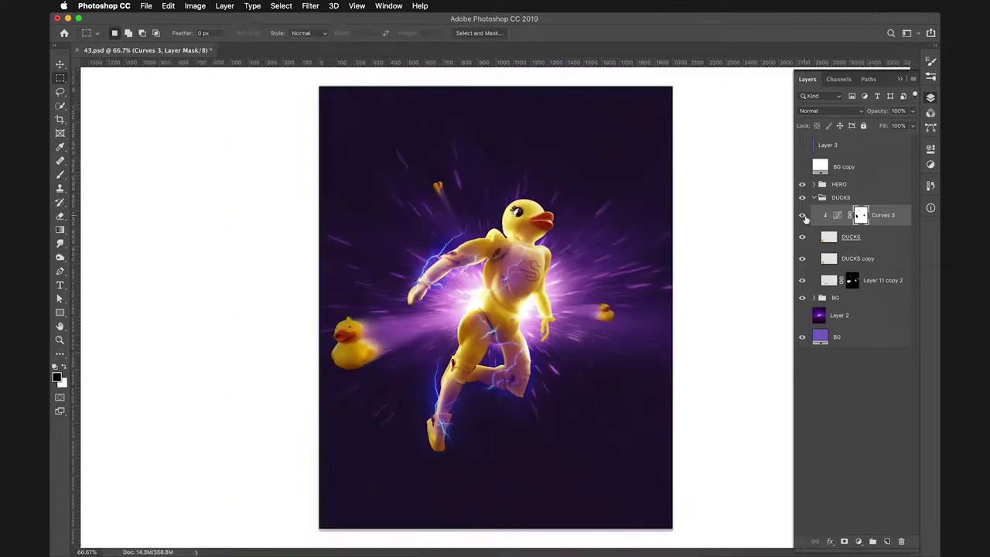
left_click(837, 215)
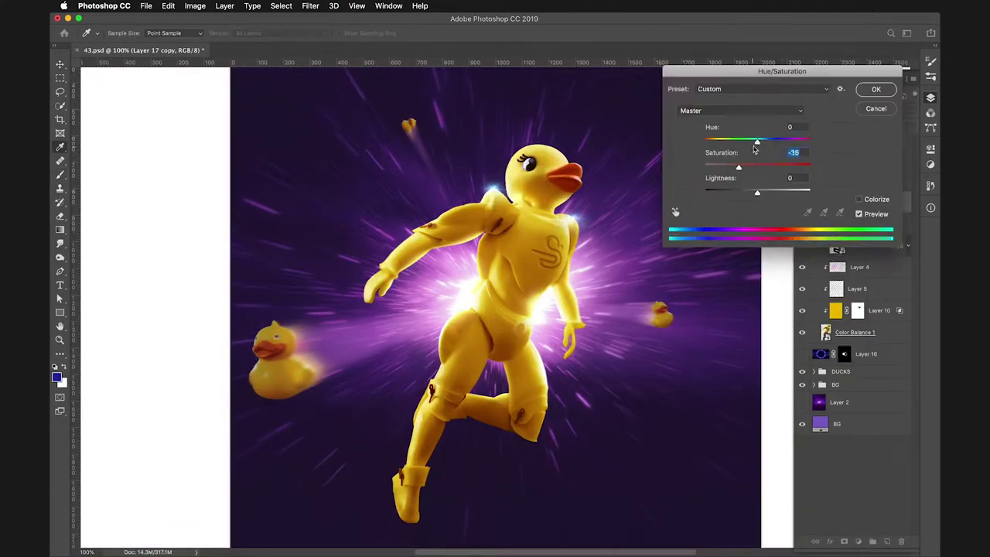
key("super+t")
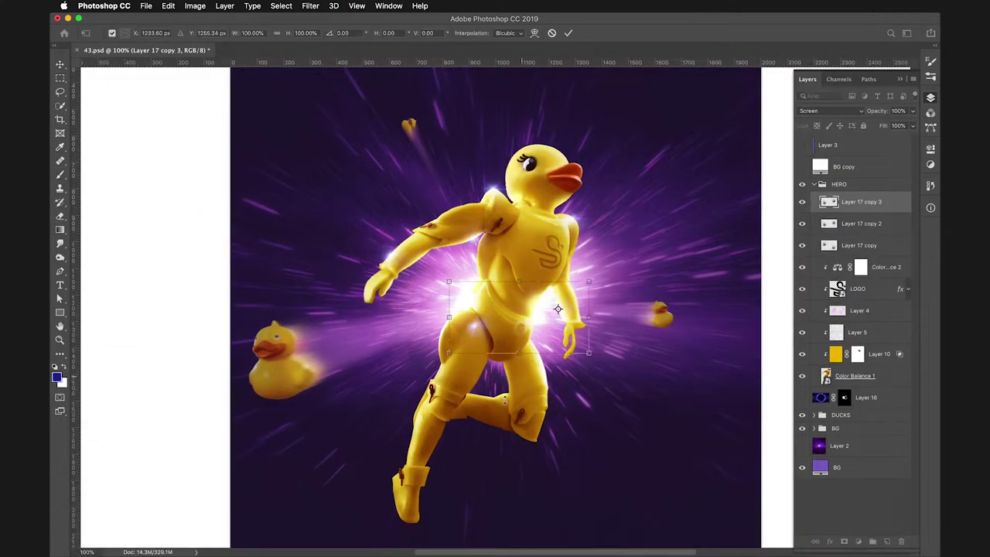
Look up soap foam images and enlarge the canvas view.
key("super+Tab")
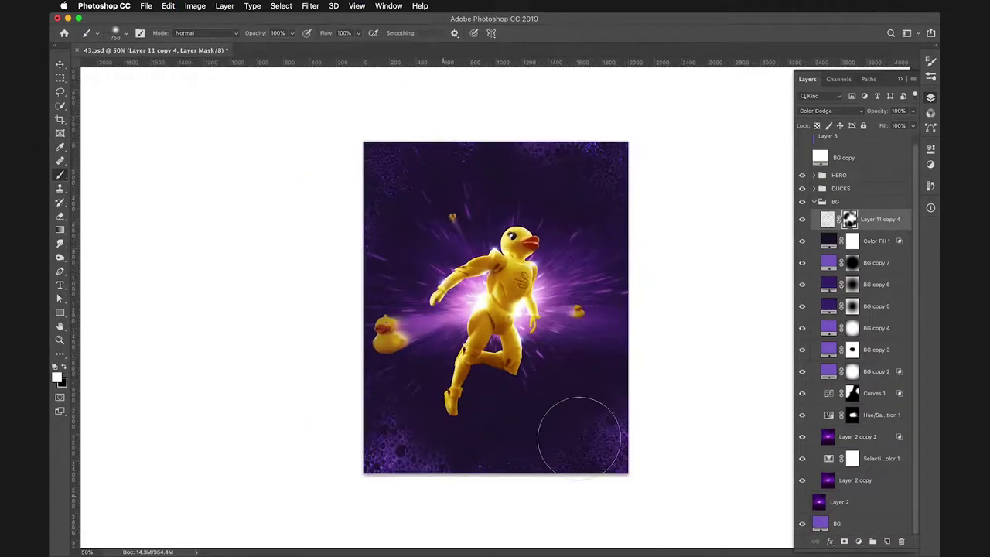
key("super+equal")
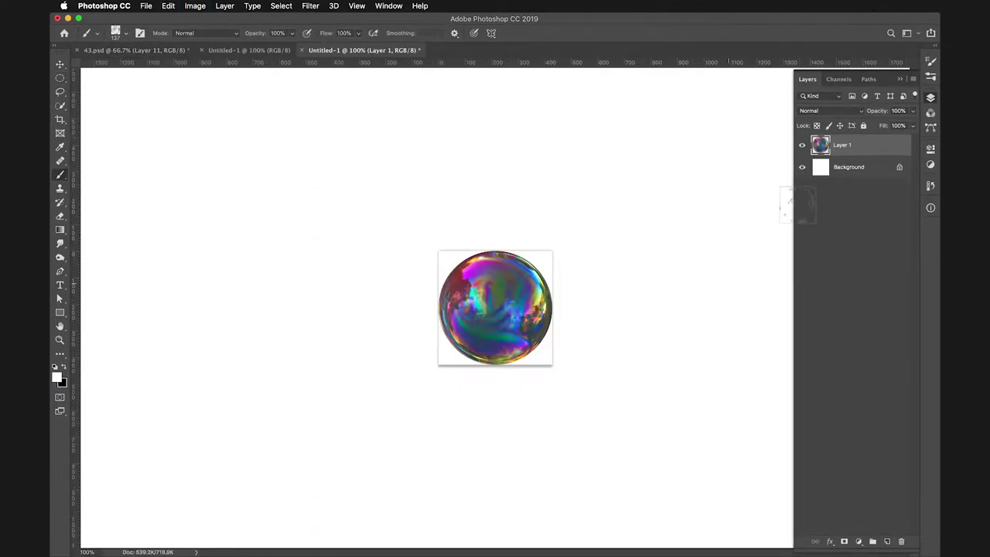
Undo the last bubble change.
key("ctrl+z")
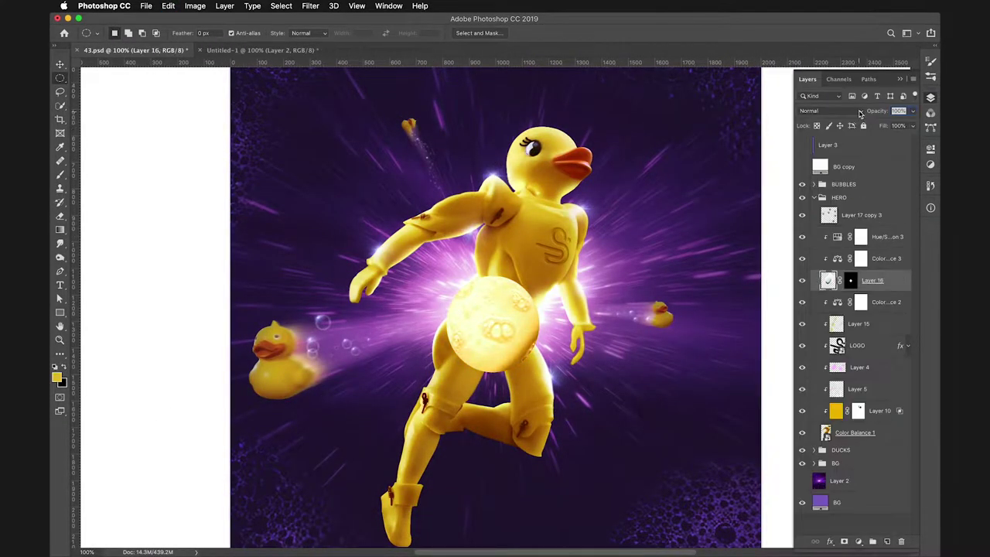
Resize and position the pasted soap image.
key("super+t")
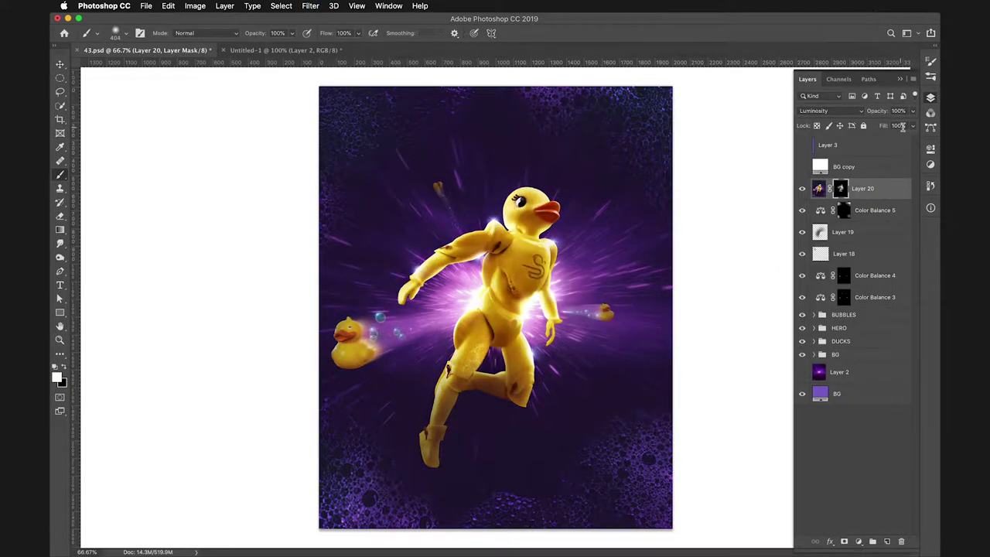
Hide Layer 3, add Selective Color and Hue/Saturation adjustment layers, and save.
left_click(802, 146)
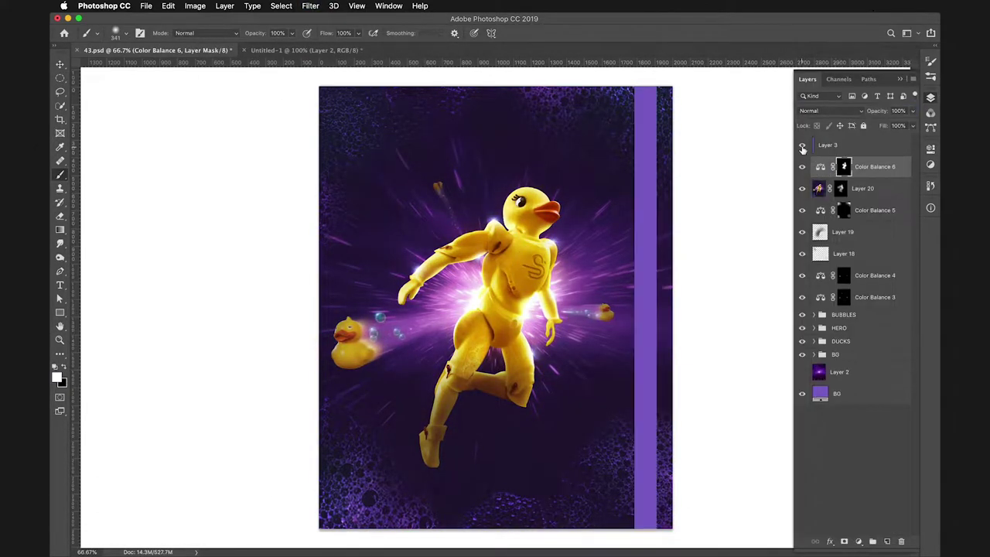
left_click(887, 522)
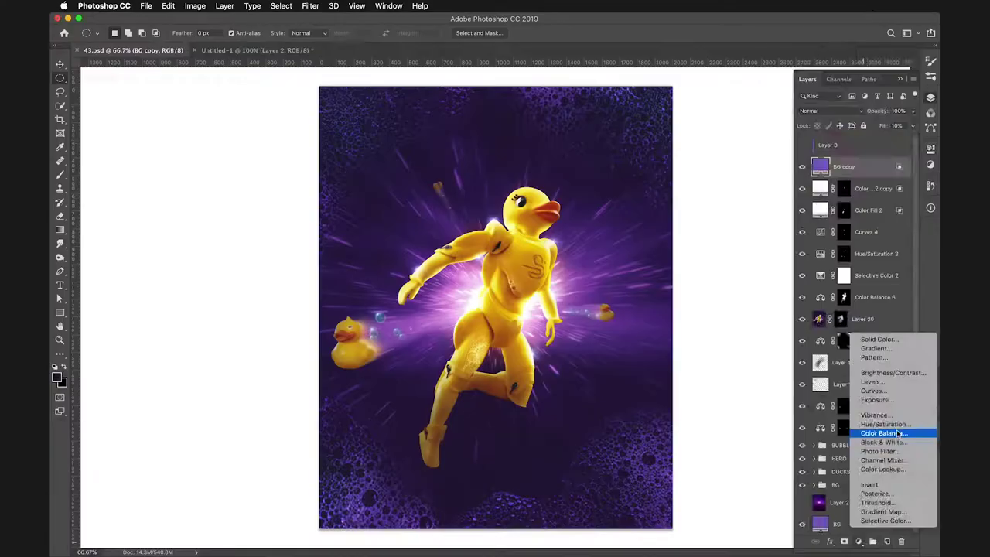
left_click(883, 424)
key("super+s")
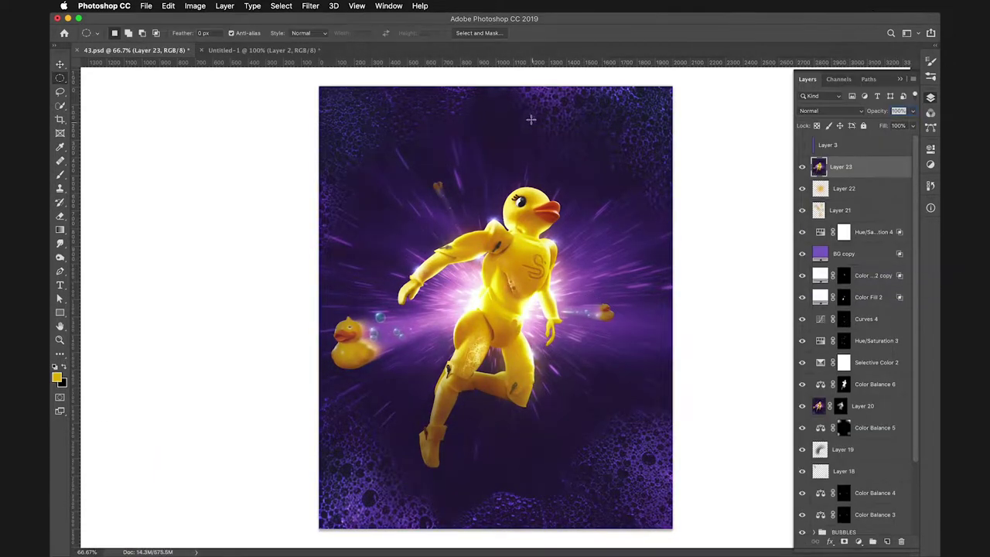
Zoom in on the duck's head, erase stray highlight strokes, save, then view the whole character.
key("super+equal")
key("super+grave")
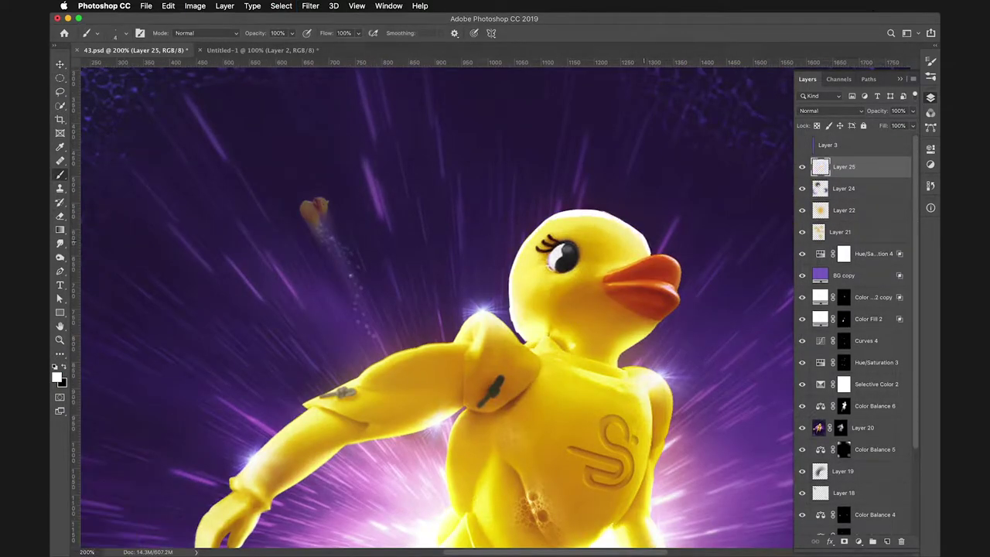
key("super+equal")
key("e")
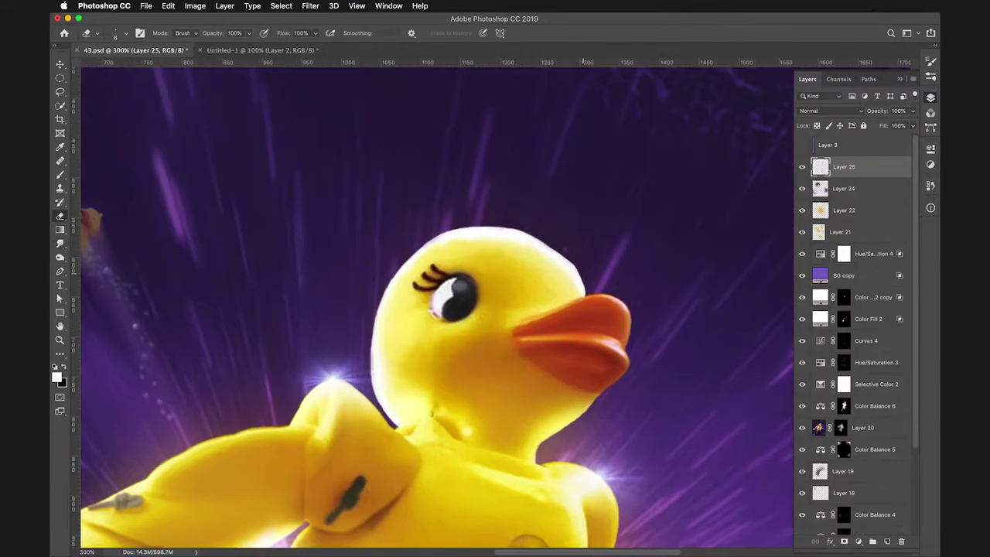
key("super+s")
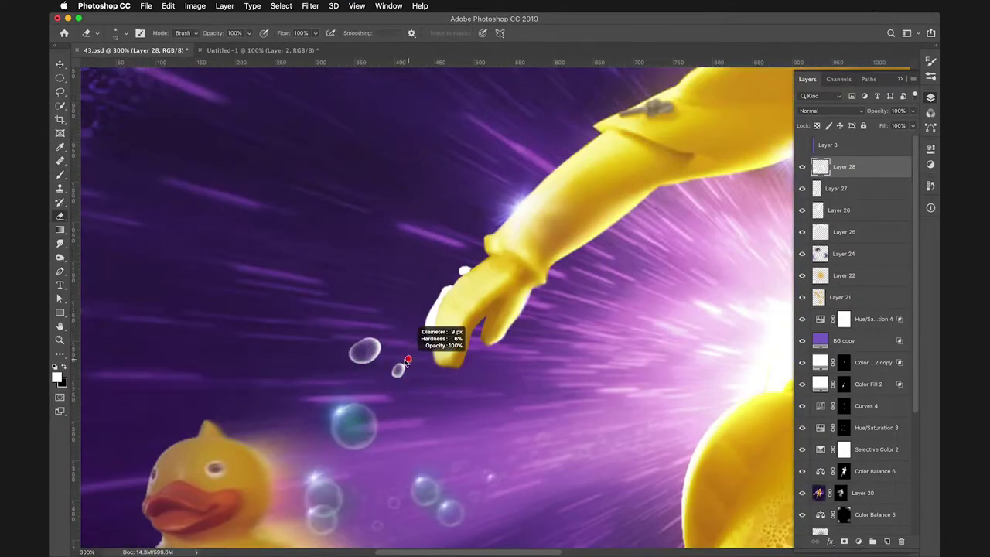
key("super+equal")
Invert the Color Balance 7 mask to black, then resize and place the copied bubble.
key("super+i")
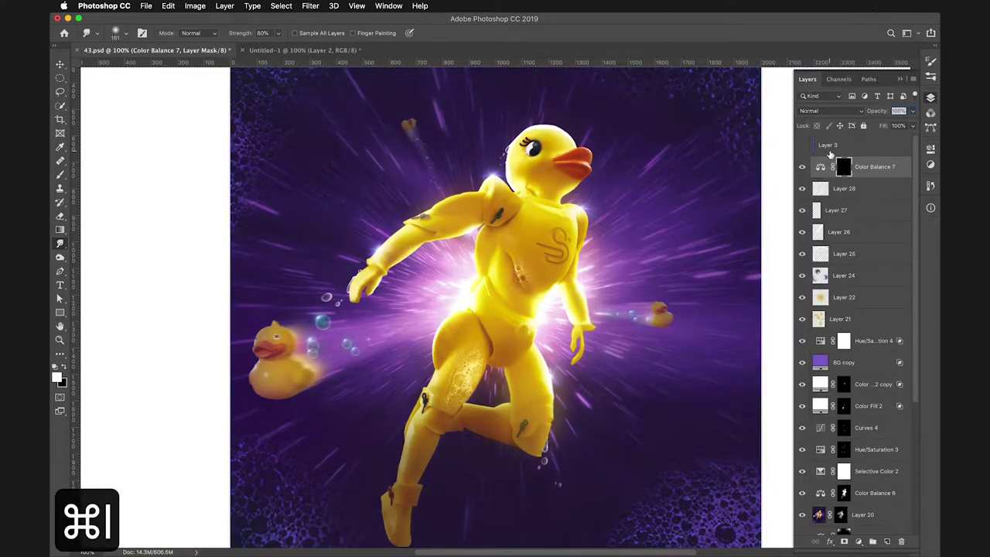
key("super+t")
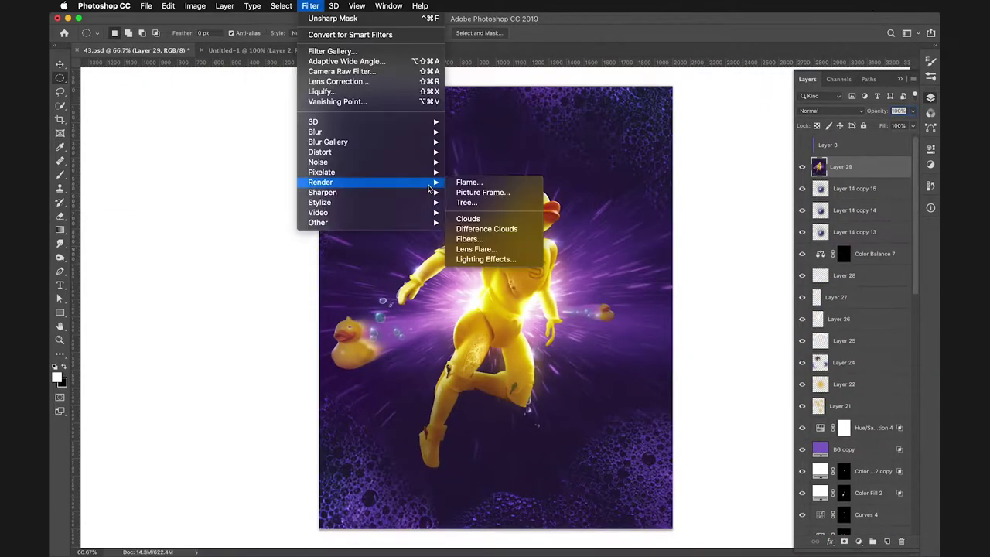